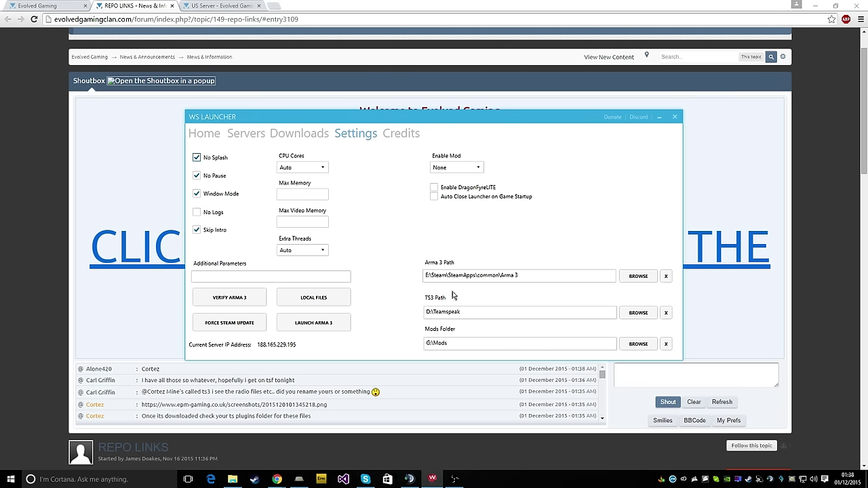
Copy the launcher's Arma 3 path and open E:\Steam\SteamApps\common\Arma 3 in File Explorer to examine the game files.
click(515, 276)
key(ctrl+c)
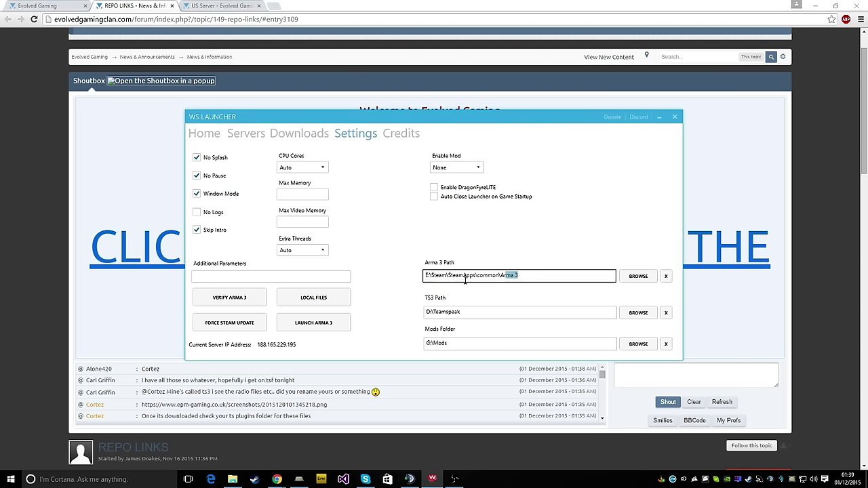
click(232, 481)
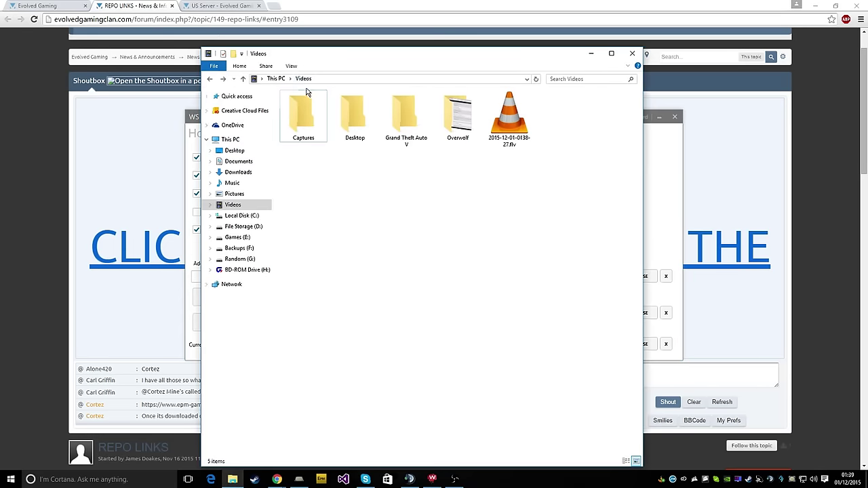
click(339, 78)
key(ctrl+v)
key(Return)
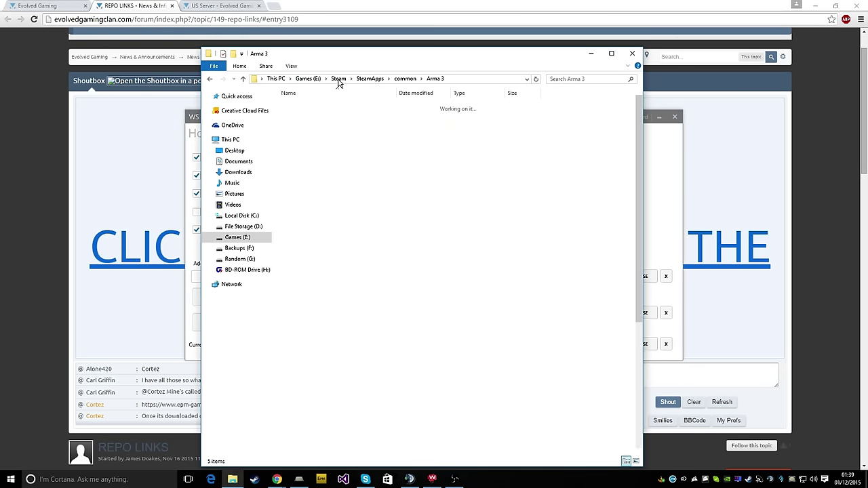
scroll(339, 182, down, 7)
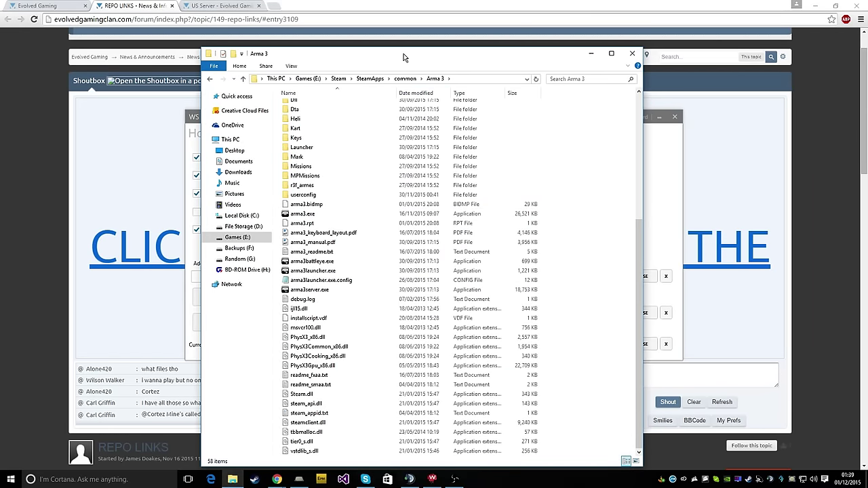
drag(403, 57, 183, 66)
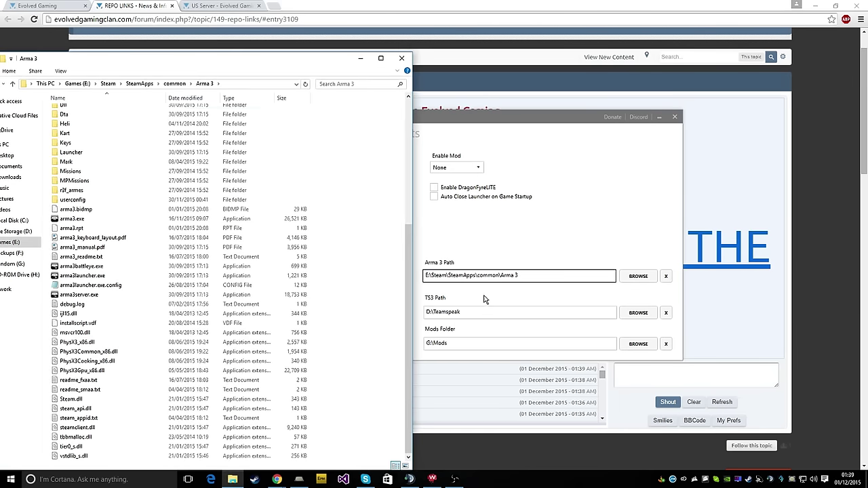
Open the Teamspeak folder on the File Storage (D:) drive in File Explorer to examine the TeamSpeak installation.
click(485, 299)
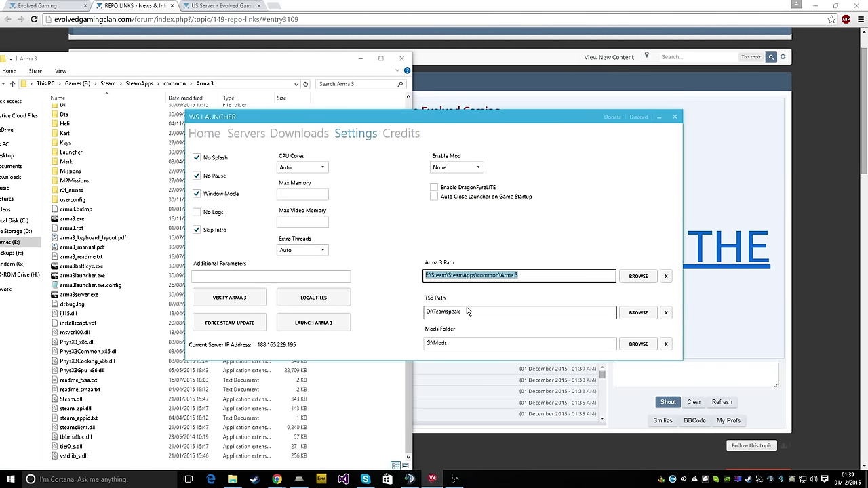
drag(208, 63, 359, 69)
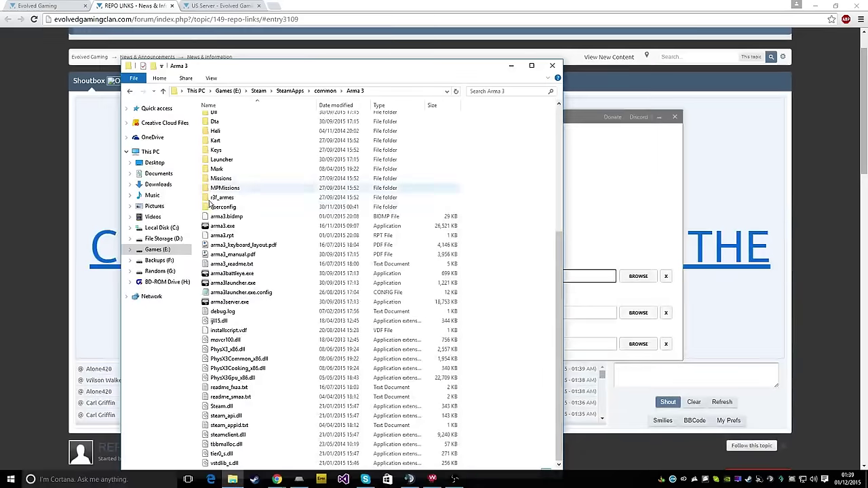
click(162, 239)
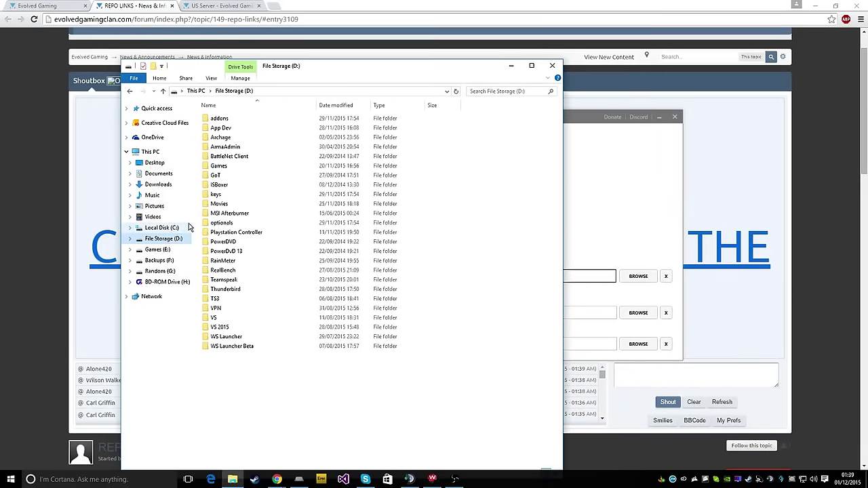
double_click(224, 281)
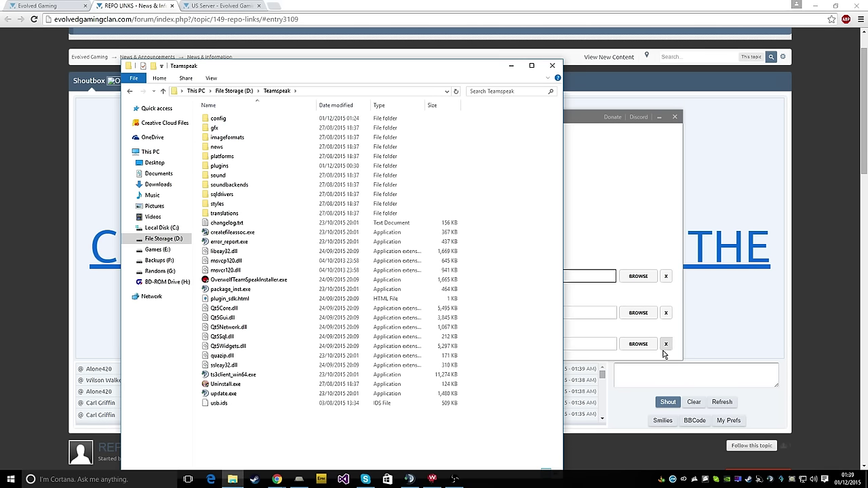
Set the launcher's TS3 Path to the Teamspeak folder on the File Storage (D:) drive.
click(640, 313)
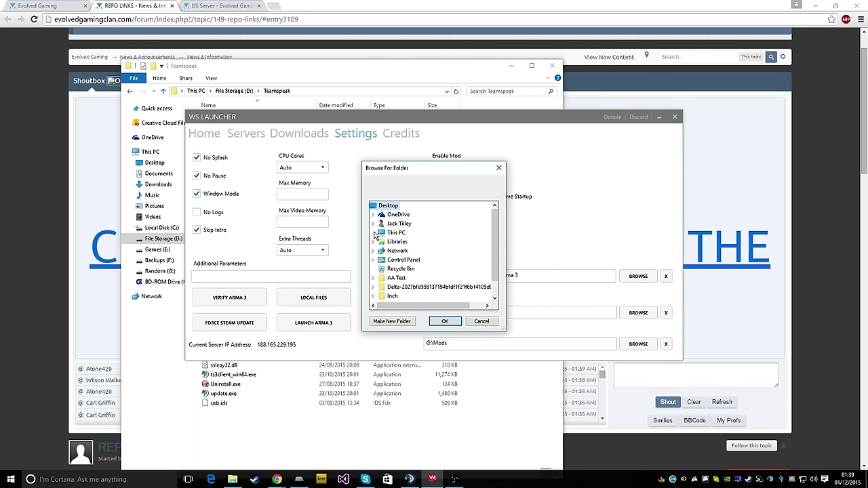
click(372, 232)
scroll(412, 261, down, 2)
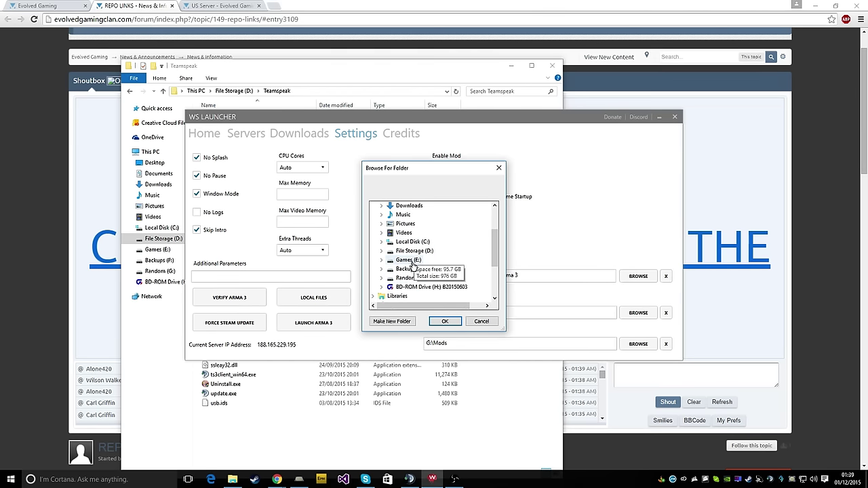
double_click(397, 254)
scroll(413, 271, down, 3)
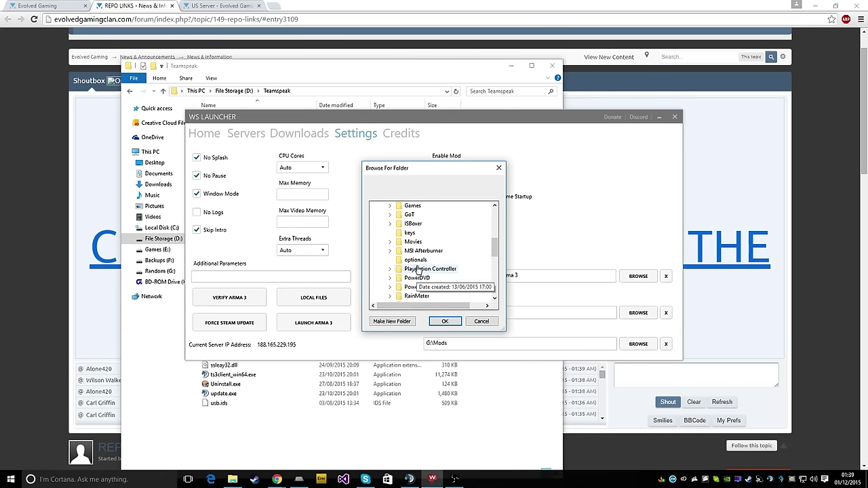
scroll(419, 284, down, 3)
double_click(418, 260)
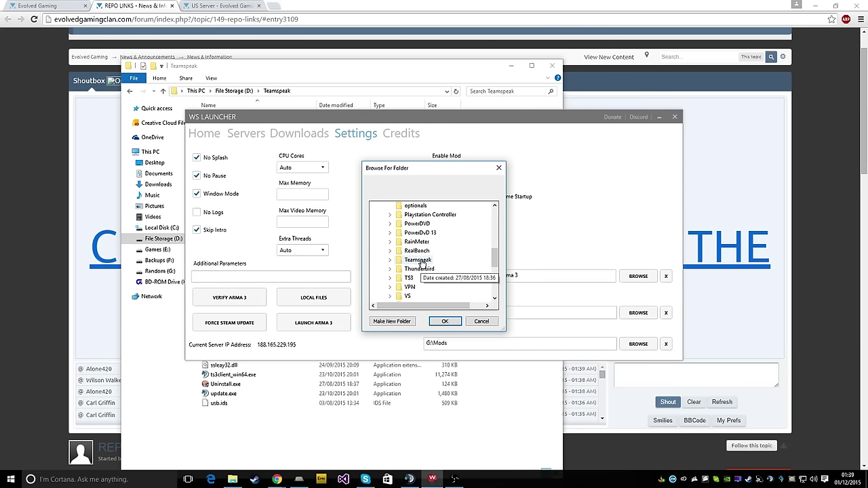
click(442, 321)
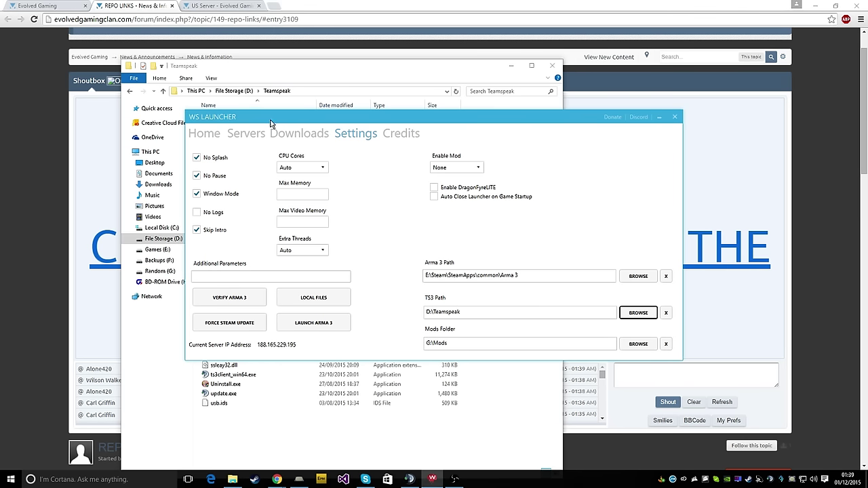
Clear the launcher's Mods Folder path.
drag(270, 122, 311, 121)
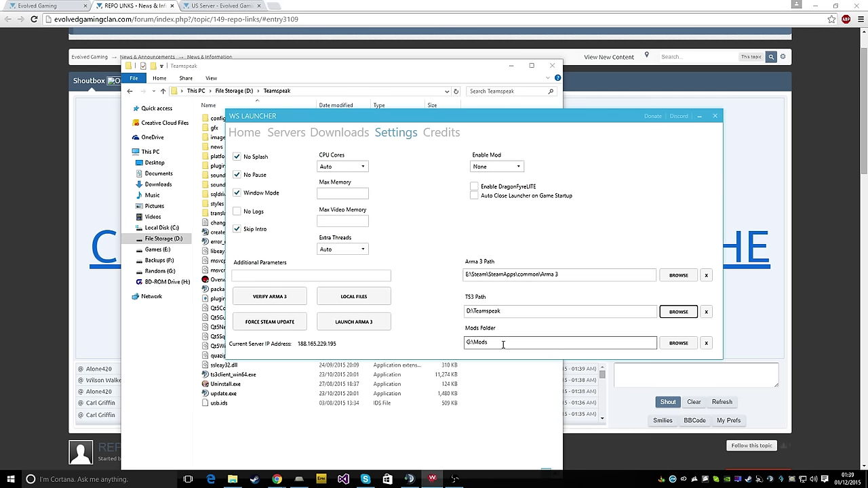
click(706, 344)
click(706, 343)
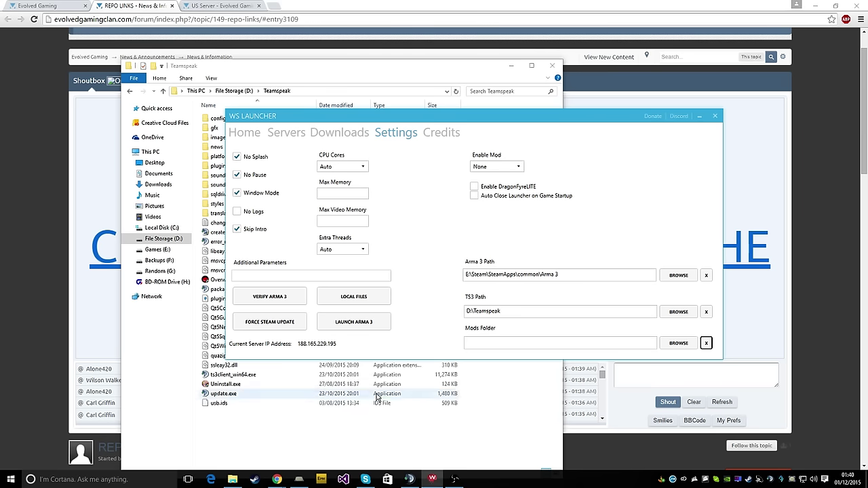
Look at the Teamspeak folder's location on the File Storage (D:) drive in File Explorer and return to WS Launcher.
click(317, 436)
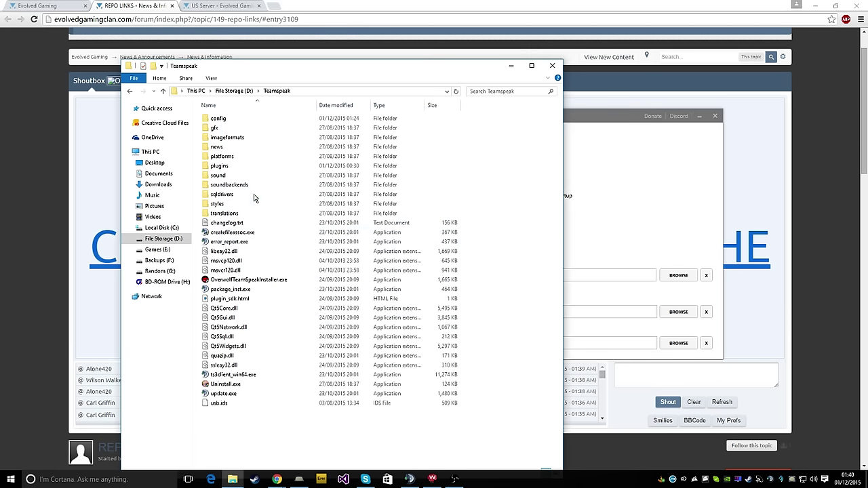
click(237, 91)
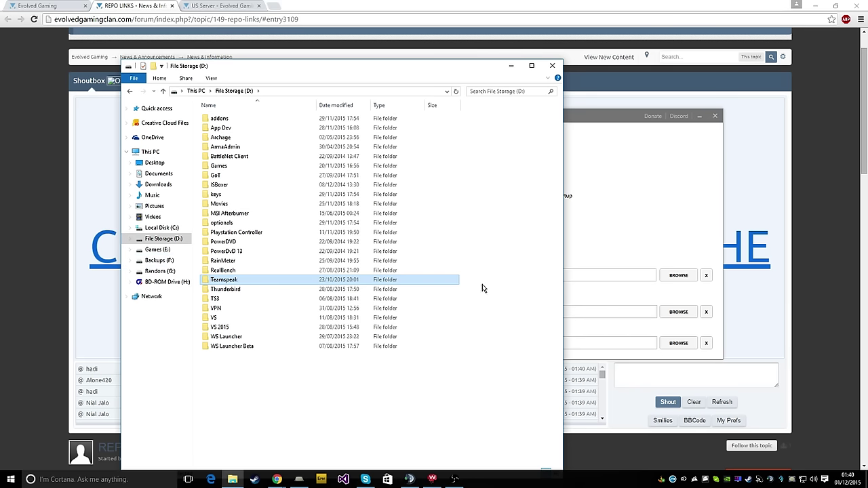
click(616, 253)
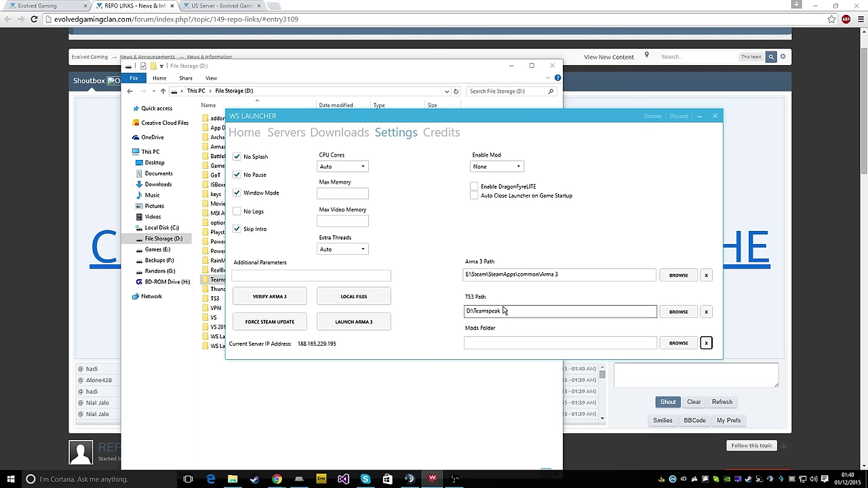
Make a folder named "new folder" on the Desktop and set it as the launcher's Mods Folder.
click(679, 342)
scroll(381, 270, down, 1)
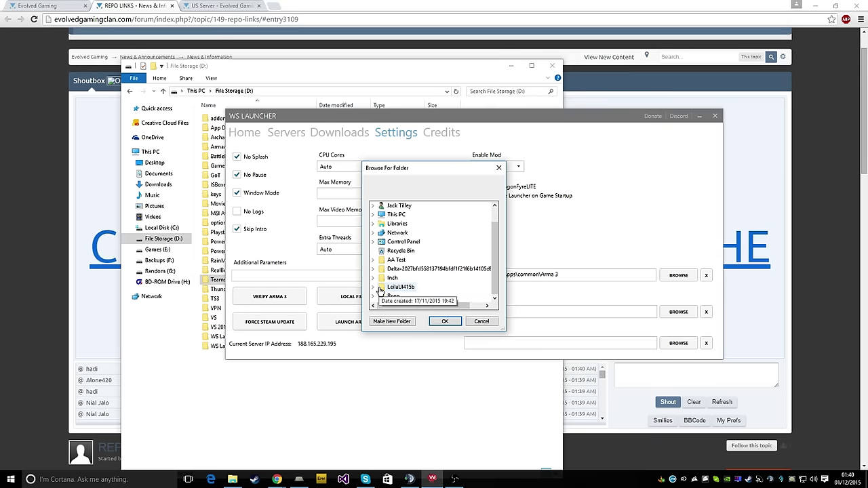
scroll(380, 268, up, 1)
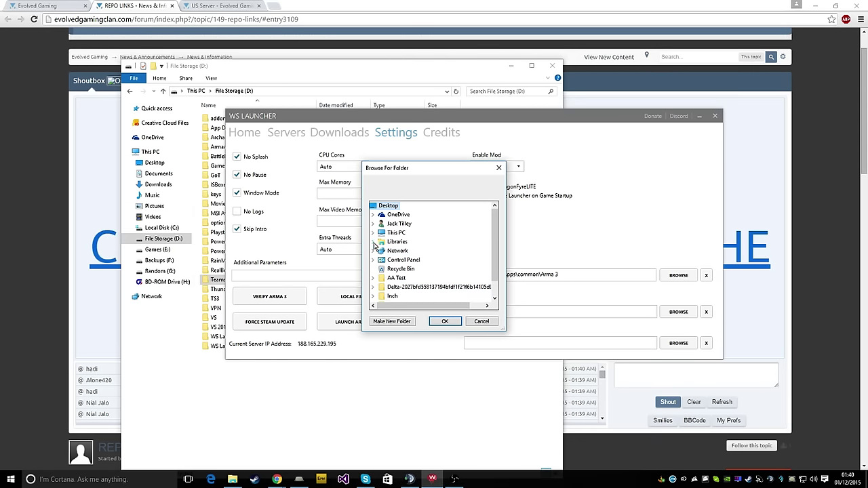
click(373, 260)
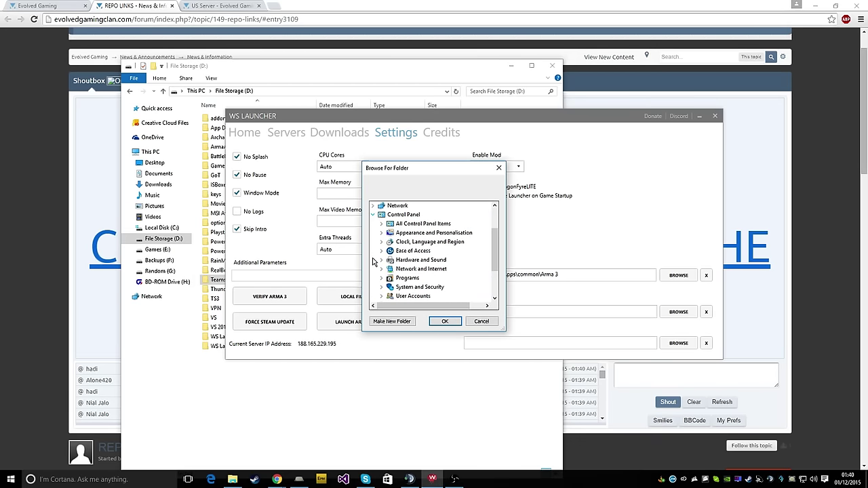
click(373, 216)
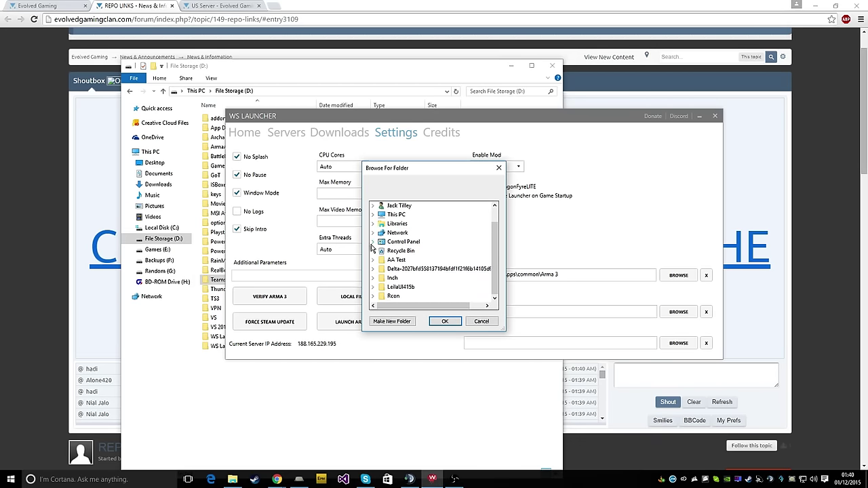
click(373, 214)
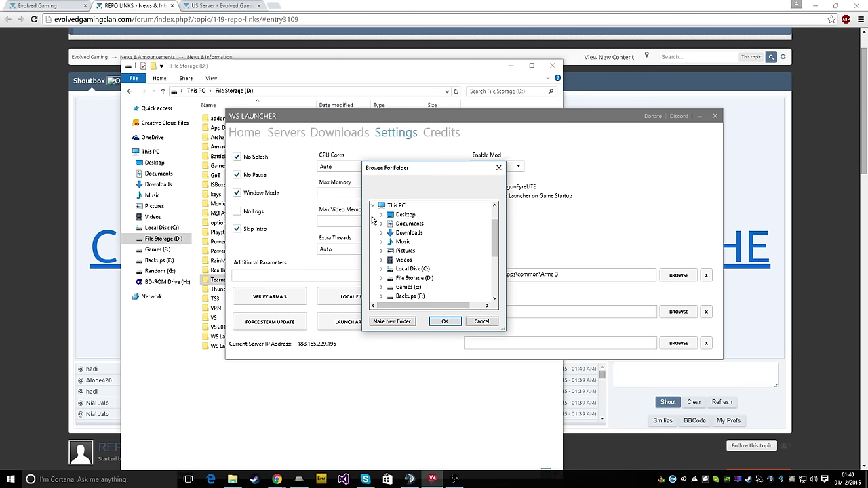
scroll(391, 285, down, 1)
click(380, 278)
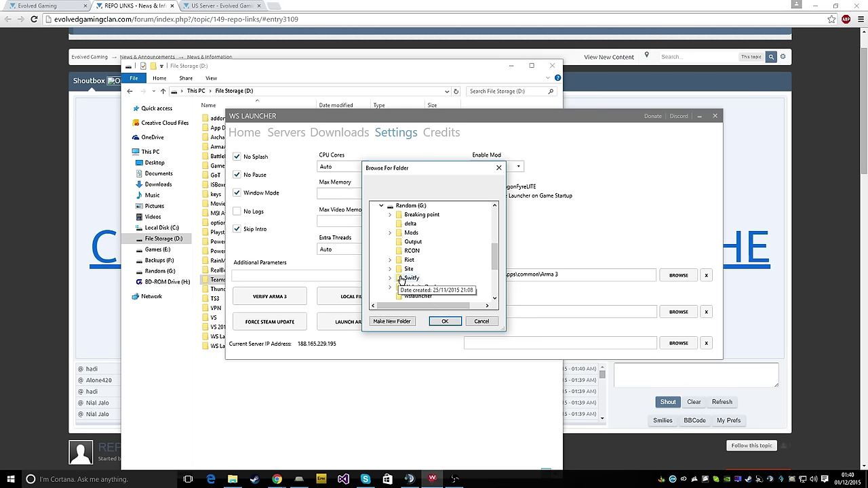
scroll(434, 299, down, 2)
click(408, 322)
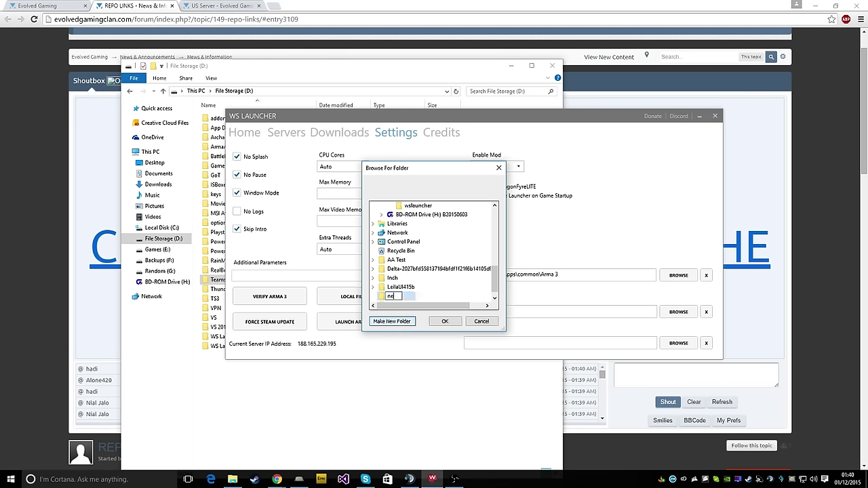
click(445, 322)
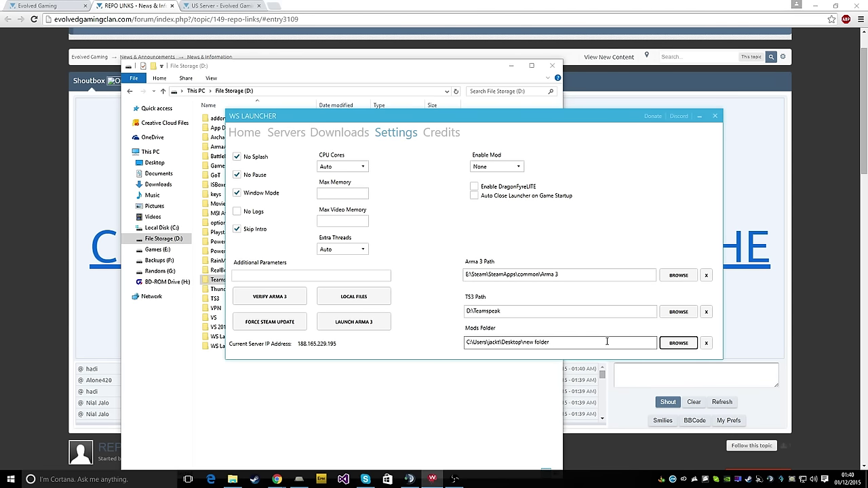
Create a folder named "random" on the Random (G:) drive and set it as the launcher's Mods Folder.
click(679, 342)
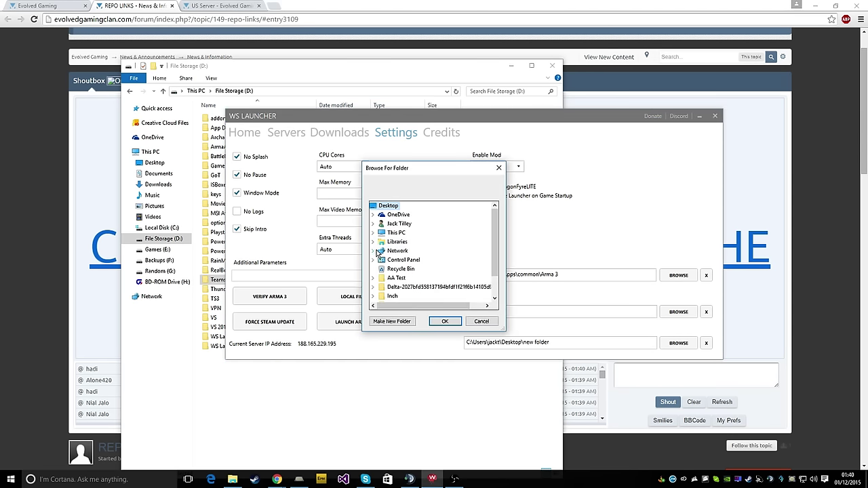
click(375, 236)
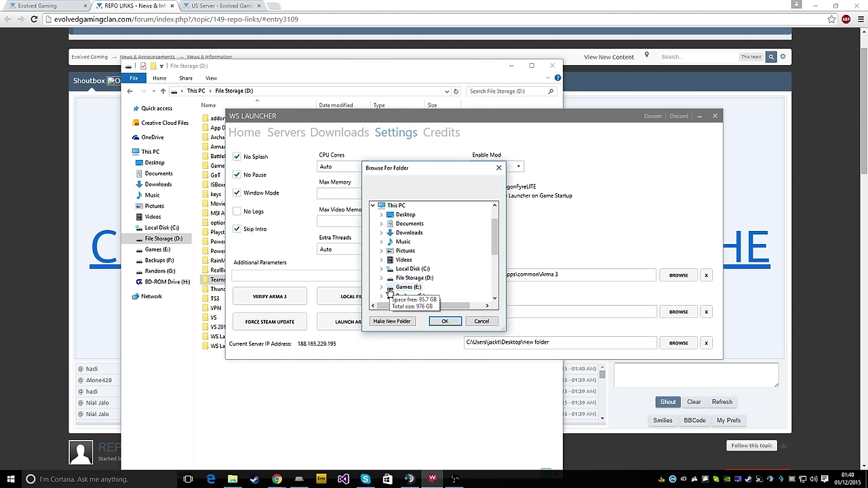
scroll(418, 252, down, 3)
double_click(411, 251)
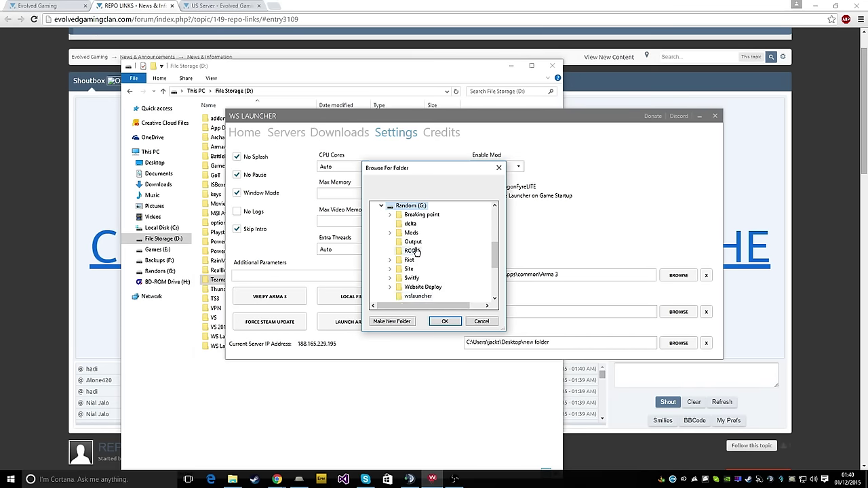
click(391, 322)
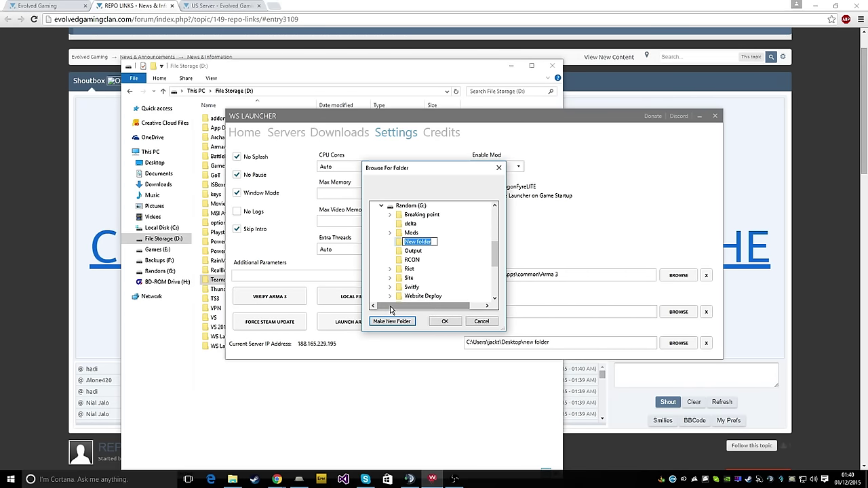
text(random)
key(Return)
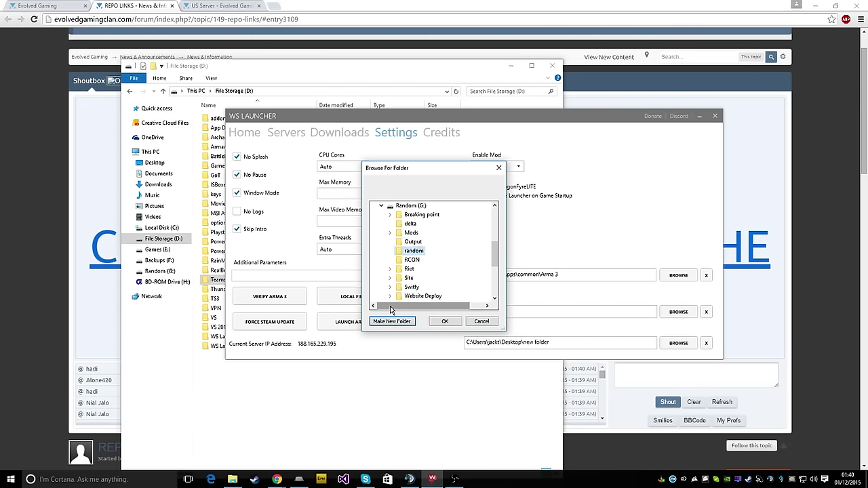
click(442, 320)
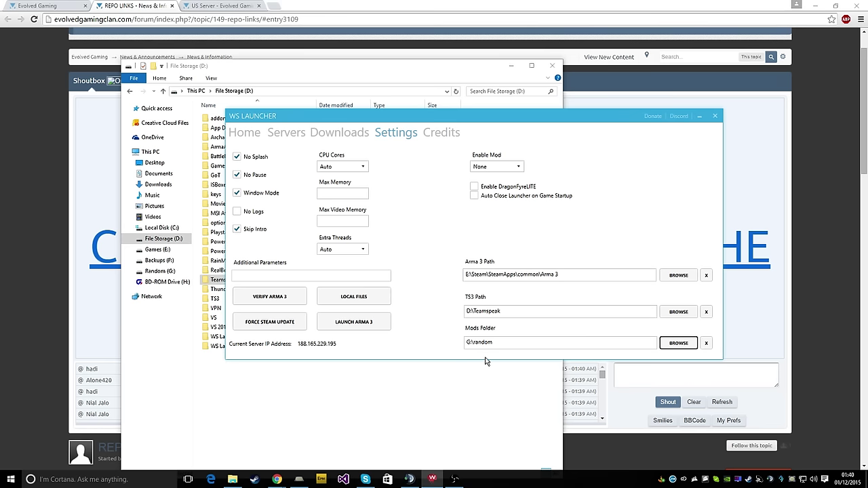
Open the random folder on the Random (G:) drive in File Explorer and start installing Task Force Radio from WS Launcher's Takistan Life downloads.
click(342, 140)
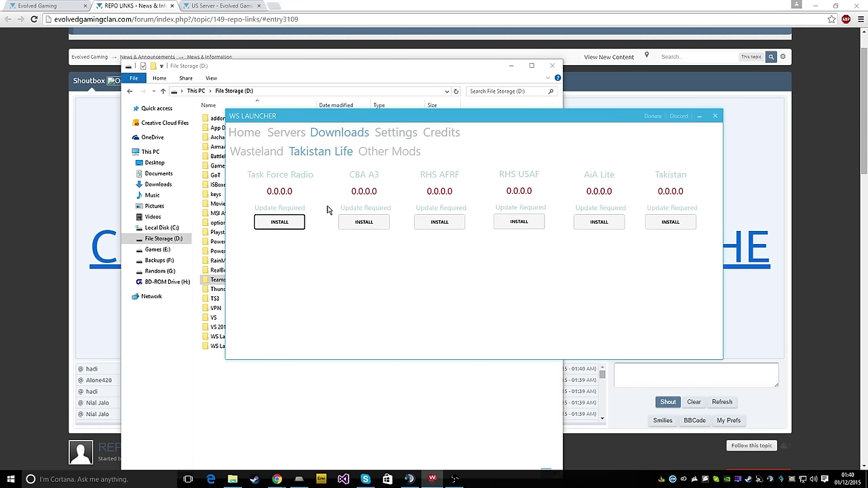
click(239, 476)
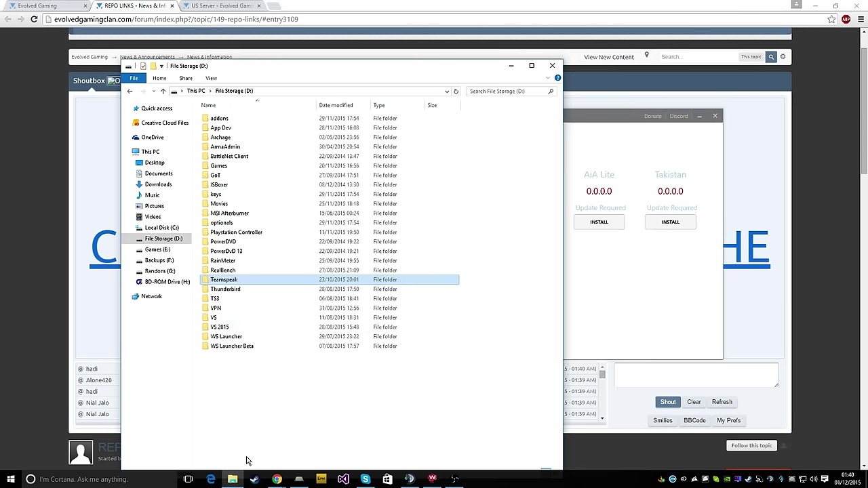
click(170, 271)
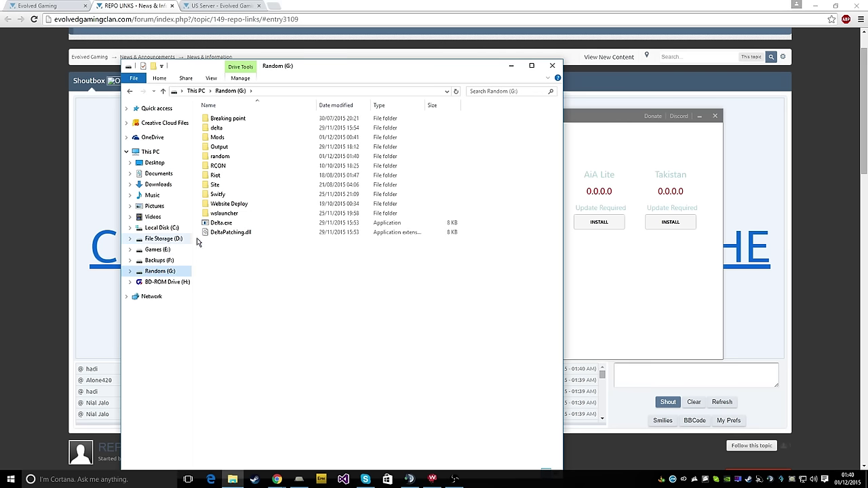
double_click(232, 157)
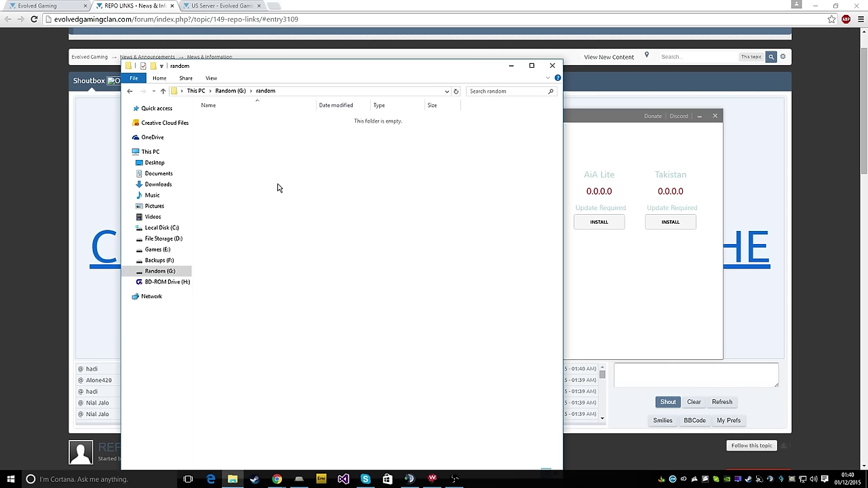
click(623, 300)
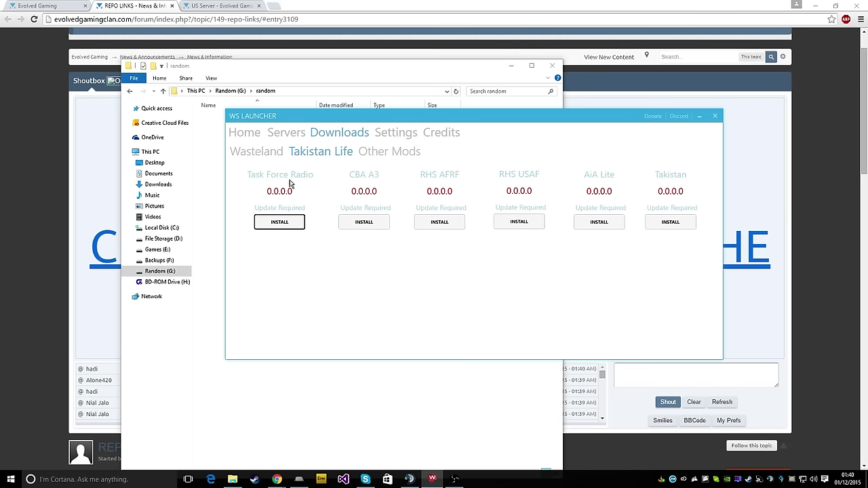
click(281, 218)
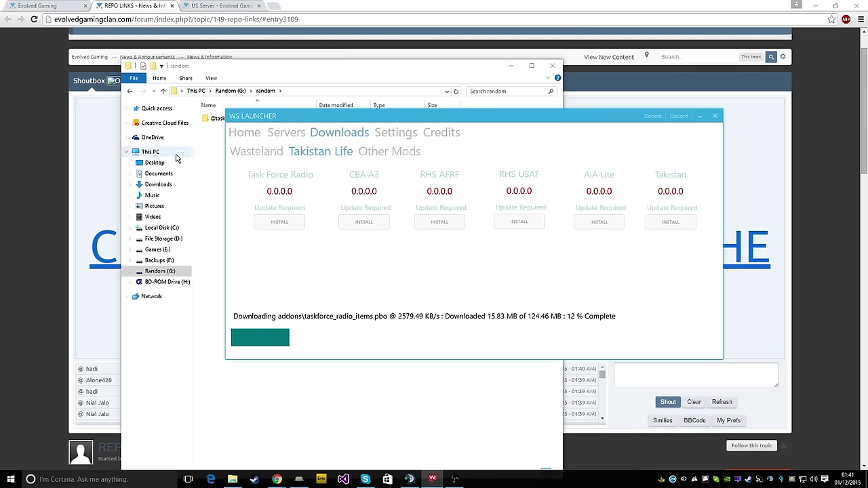
click(229, 118)
double_click(231, 119)
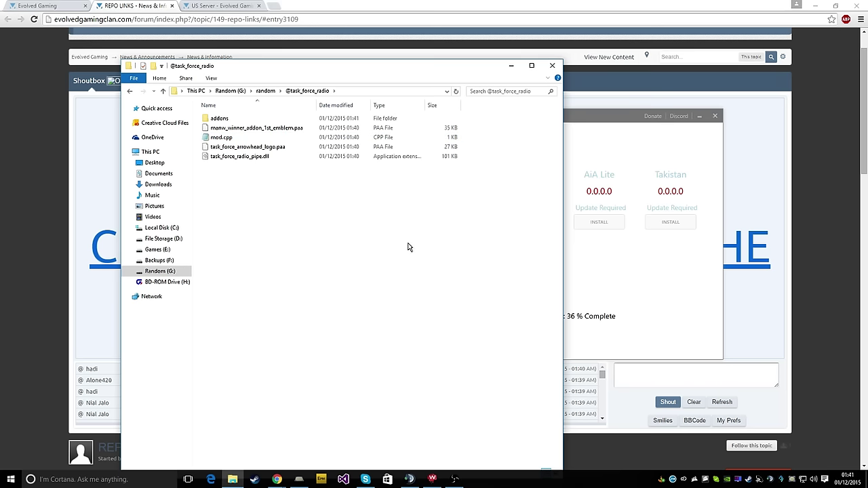
click(611, 267)
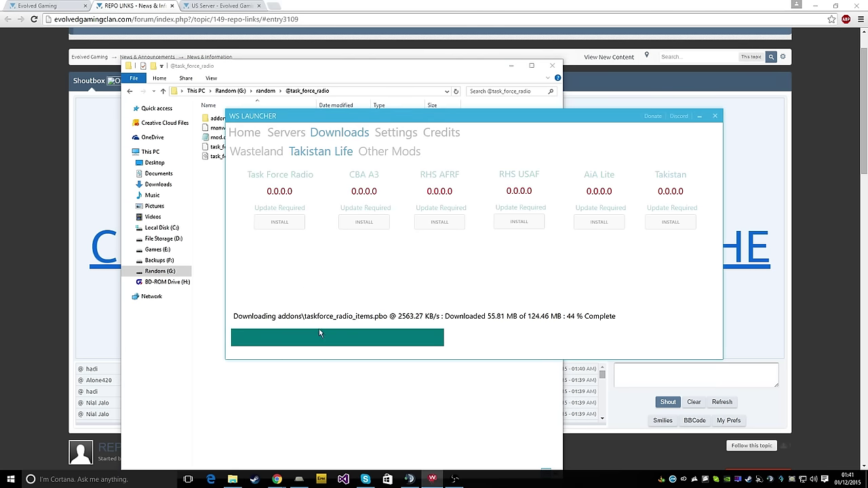
Switch to TeamSpeak 3, view its list of plugins, and return to WS Launcher.
click(409, 480)
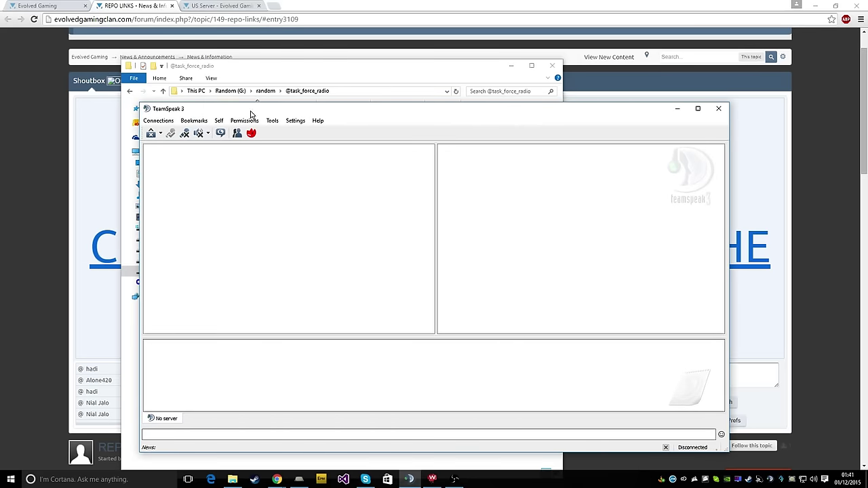
drag(138, 102, 382, 106)
click(545, 126)
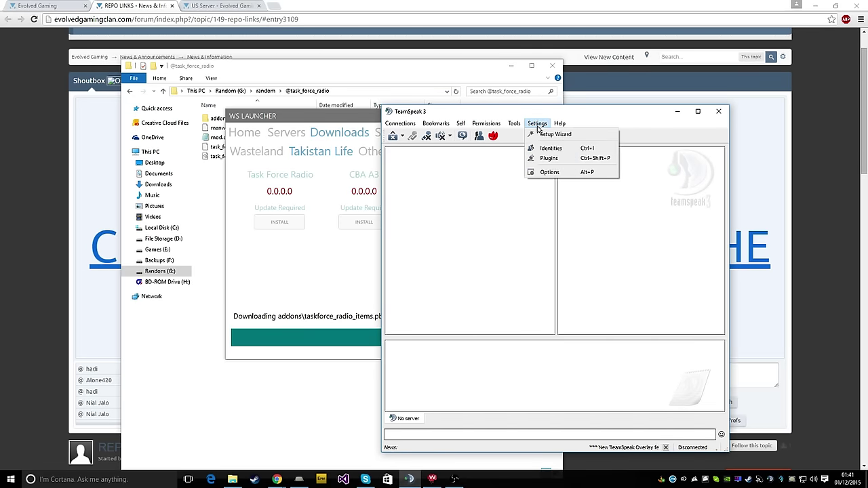
click(548, 160)
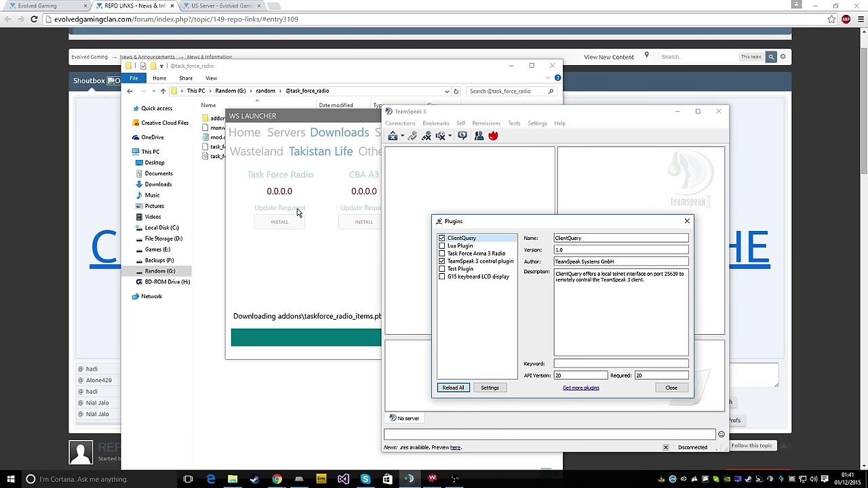
click(278, 197)
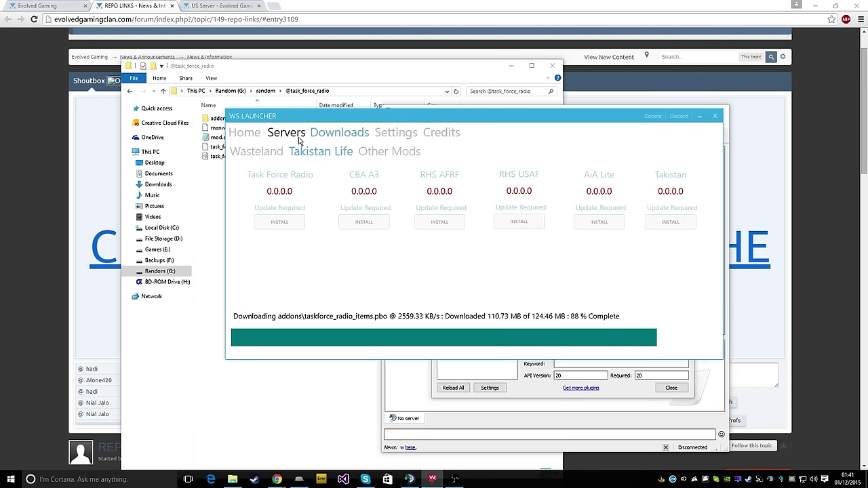
click(396, 134)
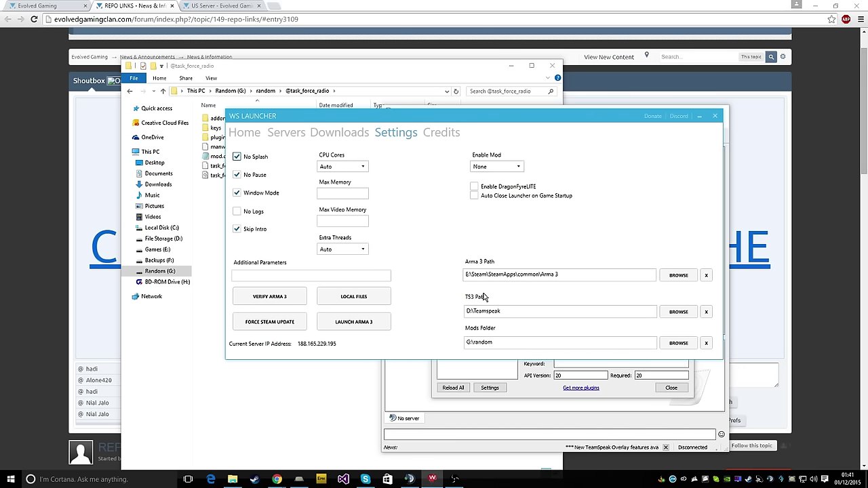
click(216, 138)
double_click(246, 141)
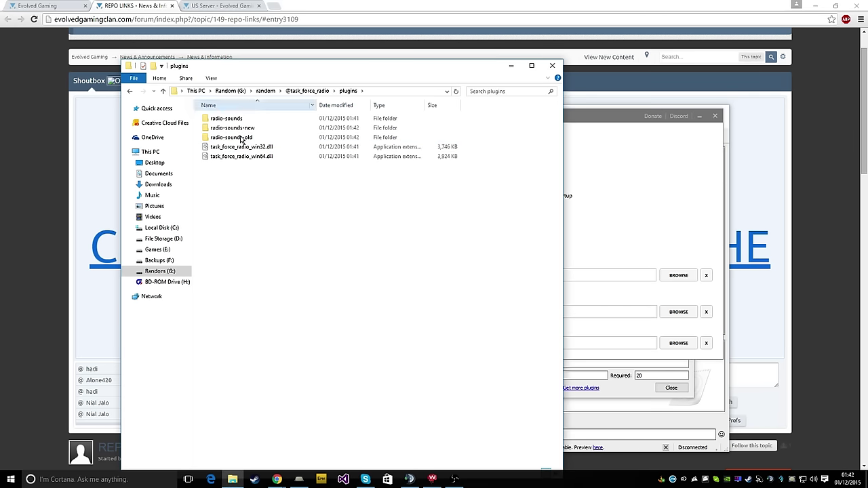
Examine the plugins folder inside Teamspeak on File Storage (D:), close File Explorer and return to the launcher's Takistan Life downloads.
click(160, 240)
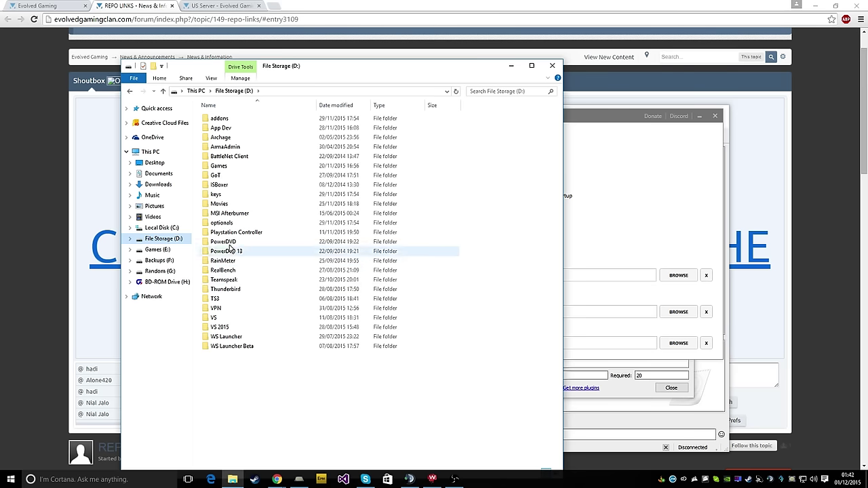
double_click(230, 280)
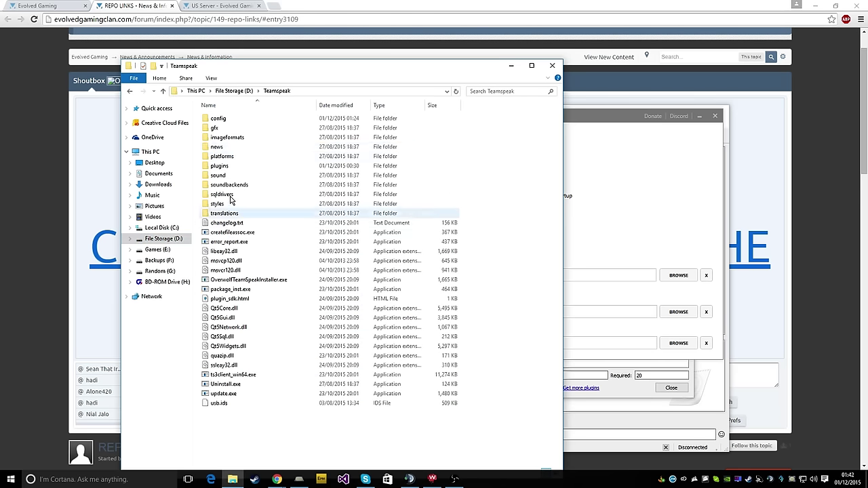
double_click(232, 168)
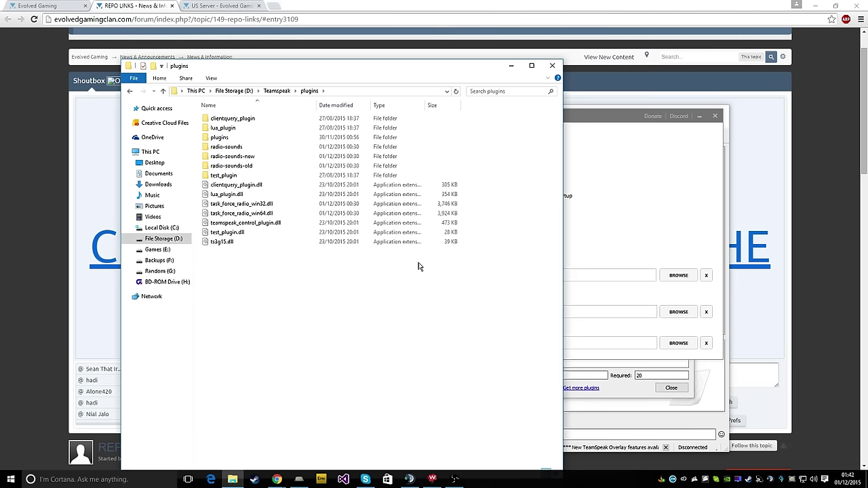
click(553, 66)
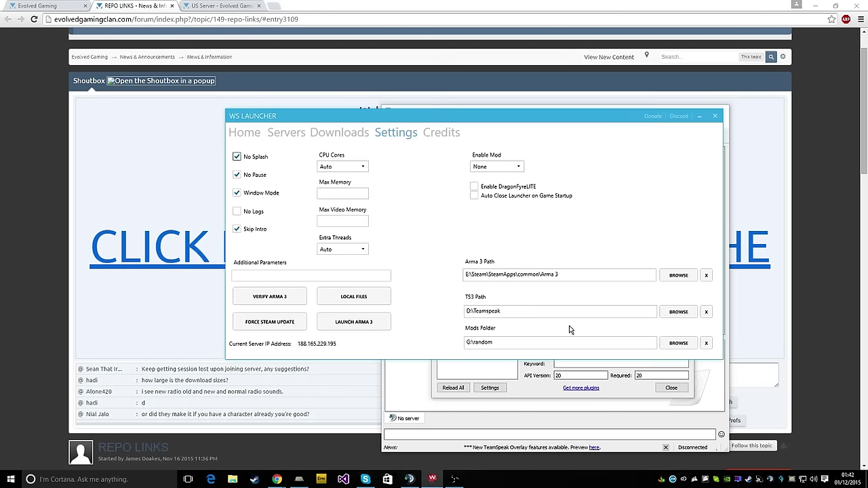
click(286, 134)
click(325, 135)
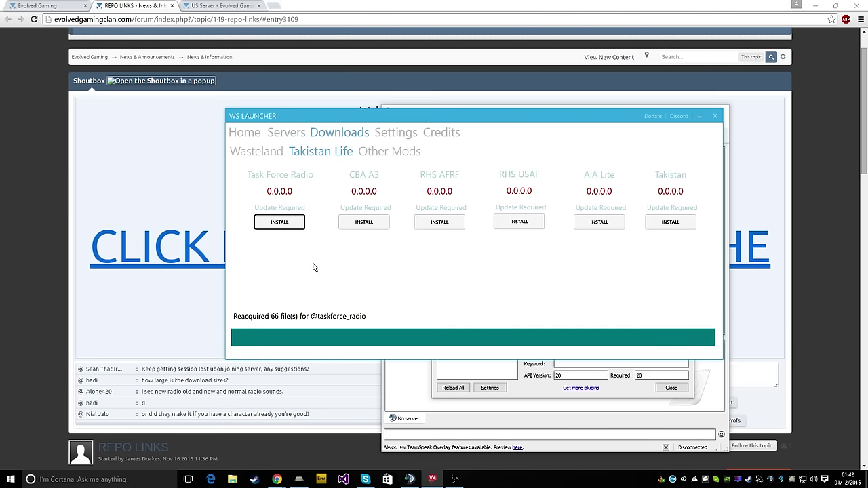